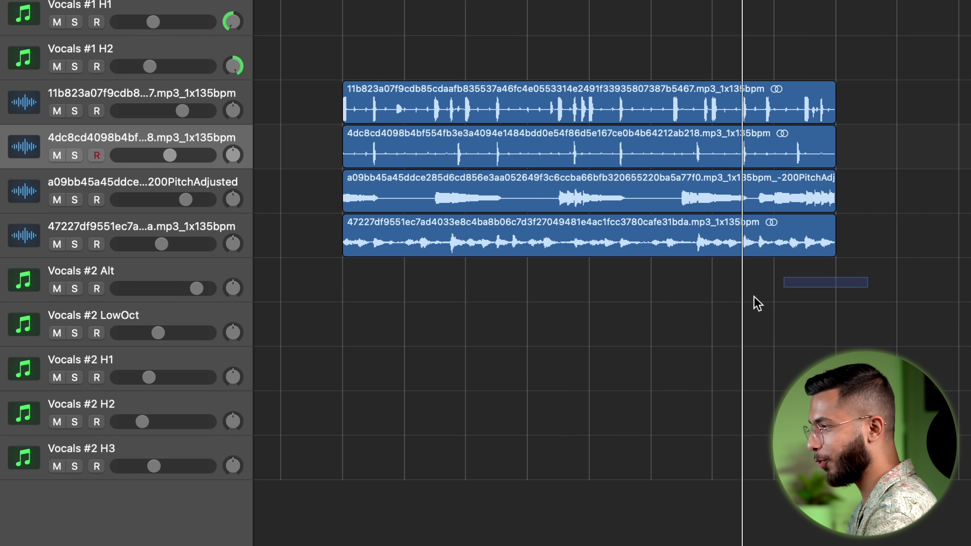
Select the four audio regions on tracks 7 to 10.
drag(757, 304, 320, 490)
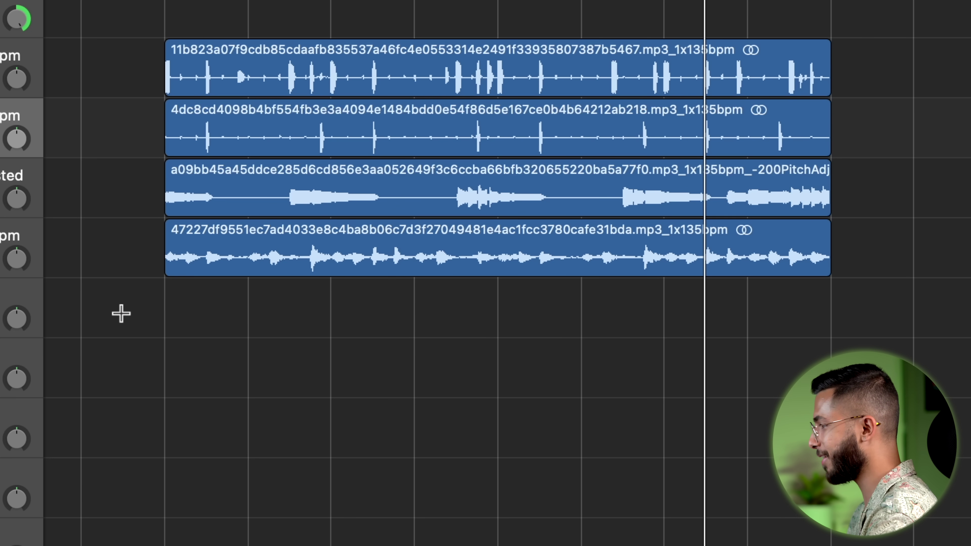
drag(121, 313, 889, 285)
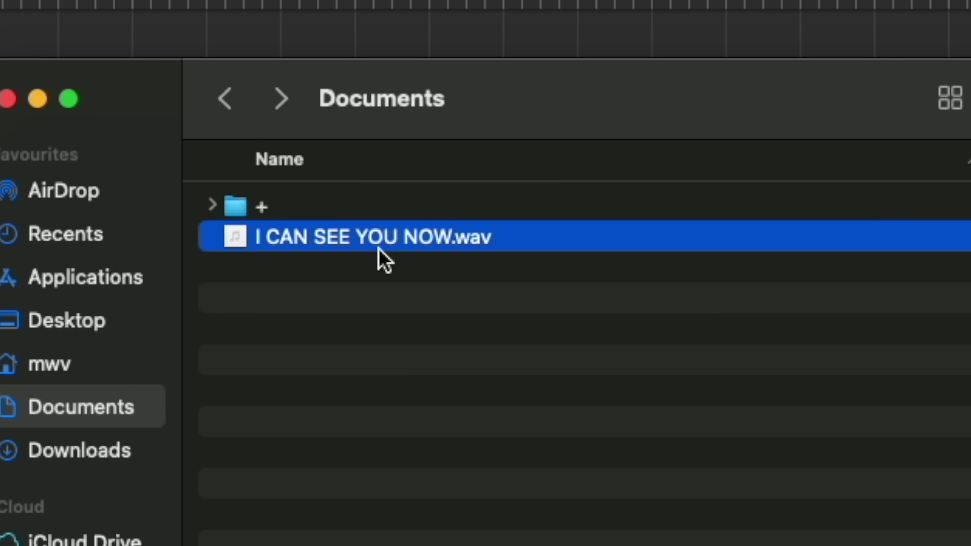
drag(379, 258, 323, 317)
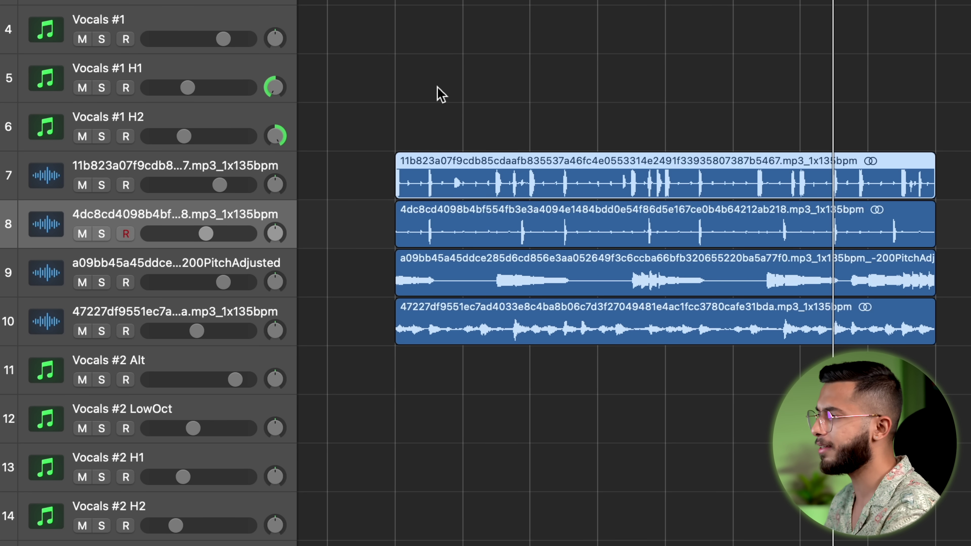
drag(437, 88, 930, 334)
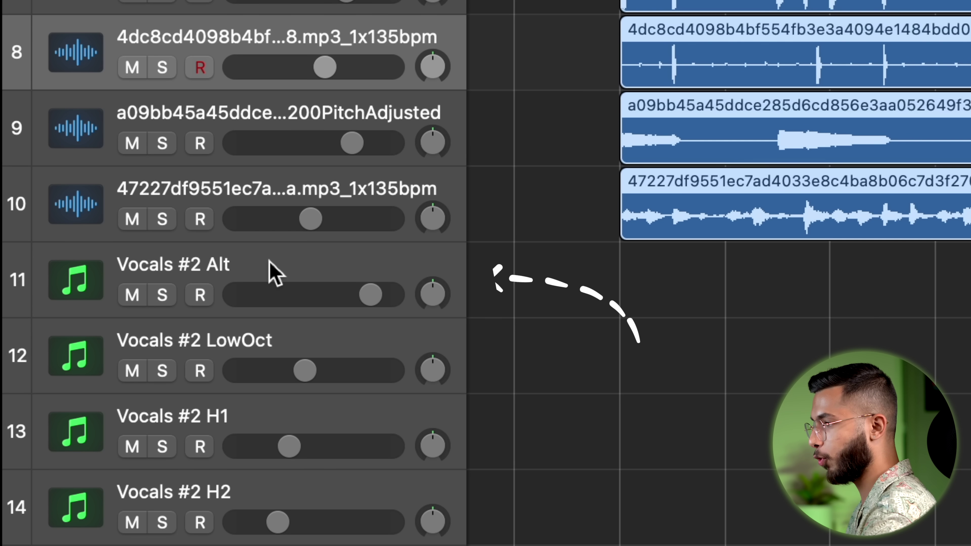
Audition the Vocals #2 LowOct and H1 tracks in solo.
click(253, 349)
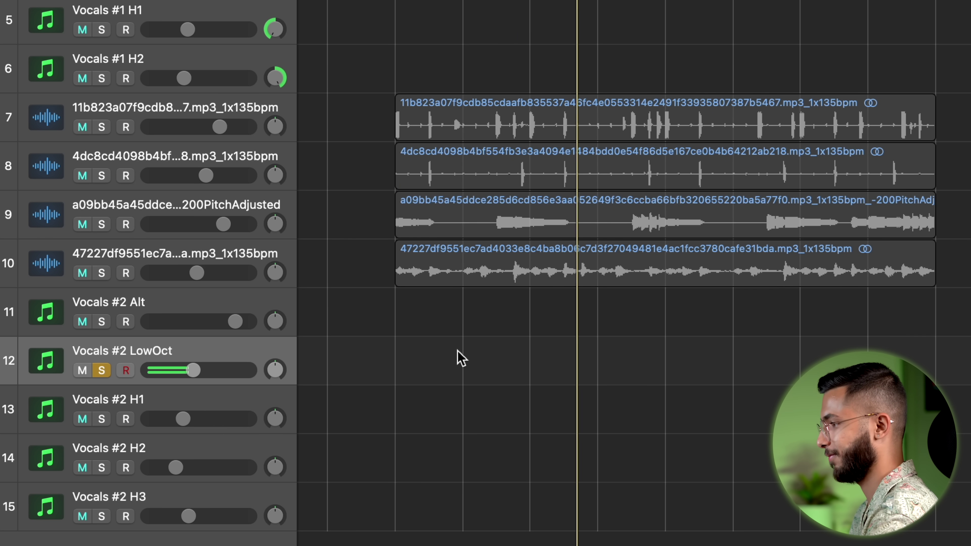
click(99, 401)
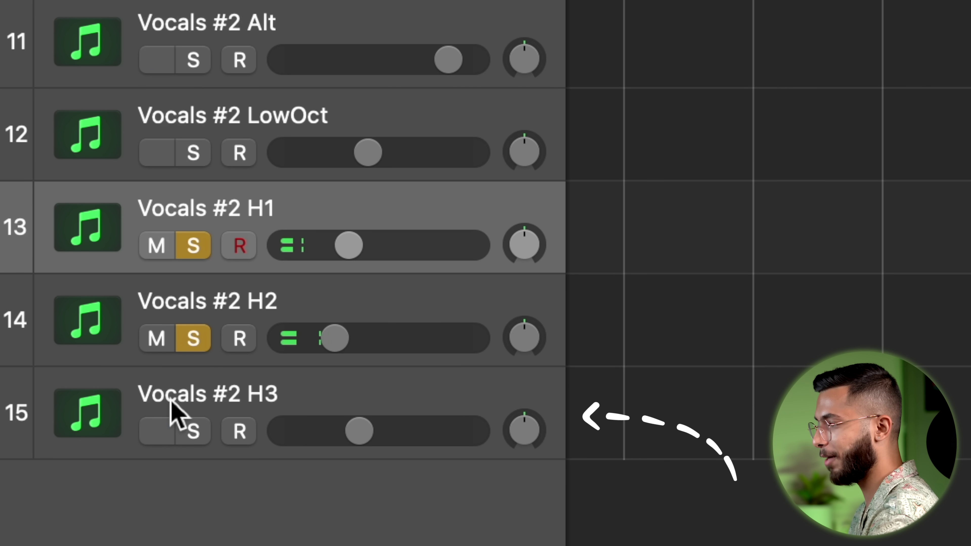
Open the Synthesizer V Studio 2 plugin of the Vocals #2 H3 track and reposition its window.
click(172, 400)
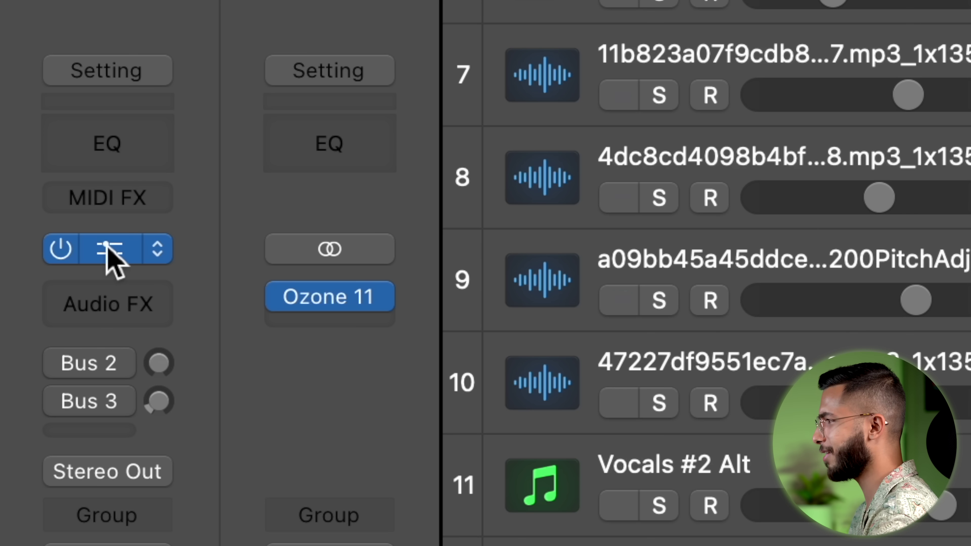
click(109, 253)
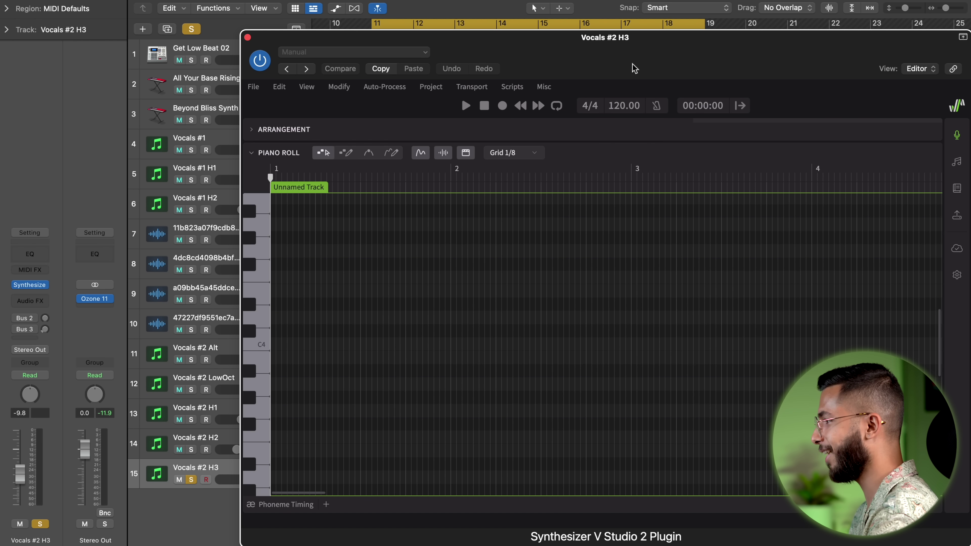
drag(634, 68, 535, 39)
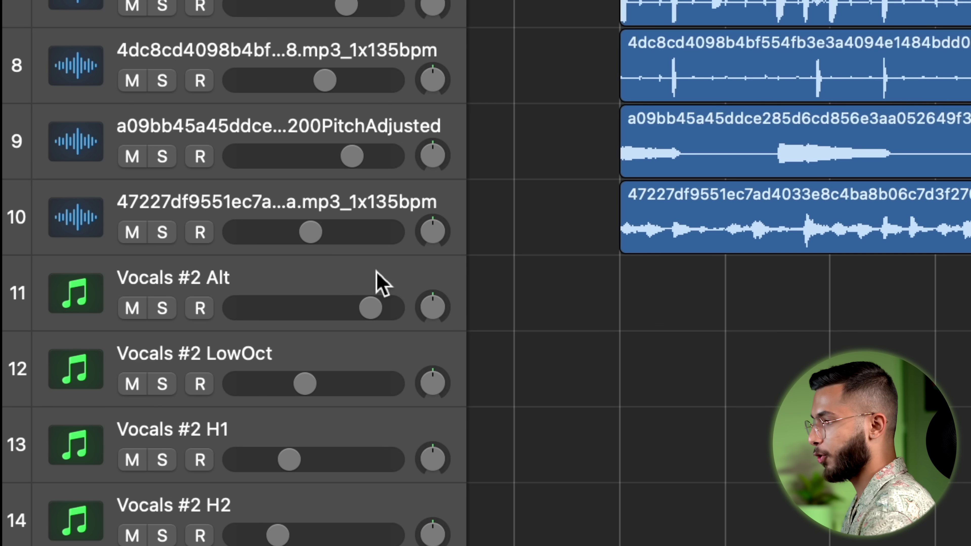
Solo the Vocals #2 Alt track and open its Synthesizer V Studio 2 plugin.
click(305, 266)
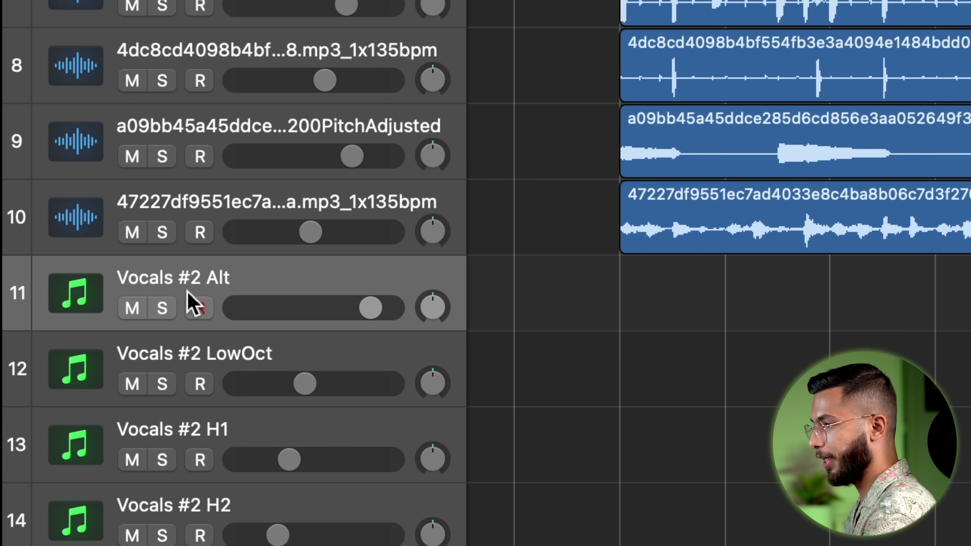
click(161, 308)
click(91, 277)
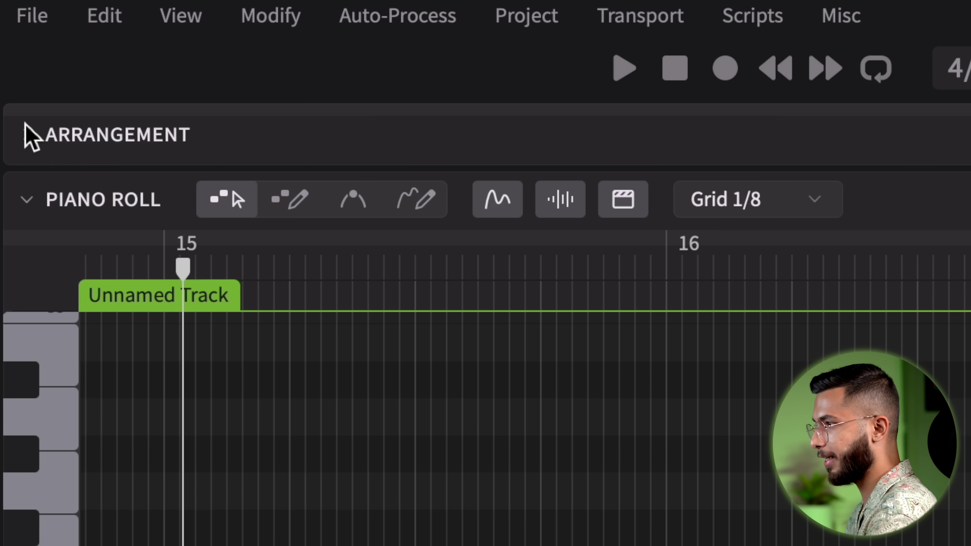
Expand the plugin's Arrangement view and adjust its height above the piano roll.
click(27, 134)
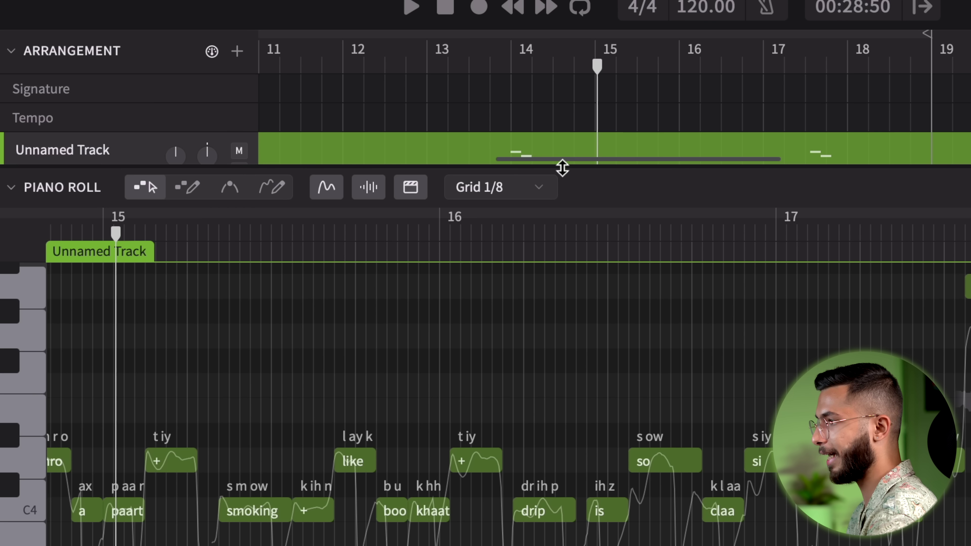
drag(878, 311, 881, 515)
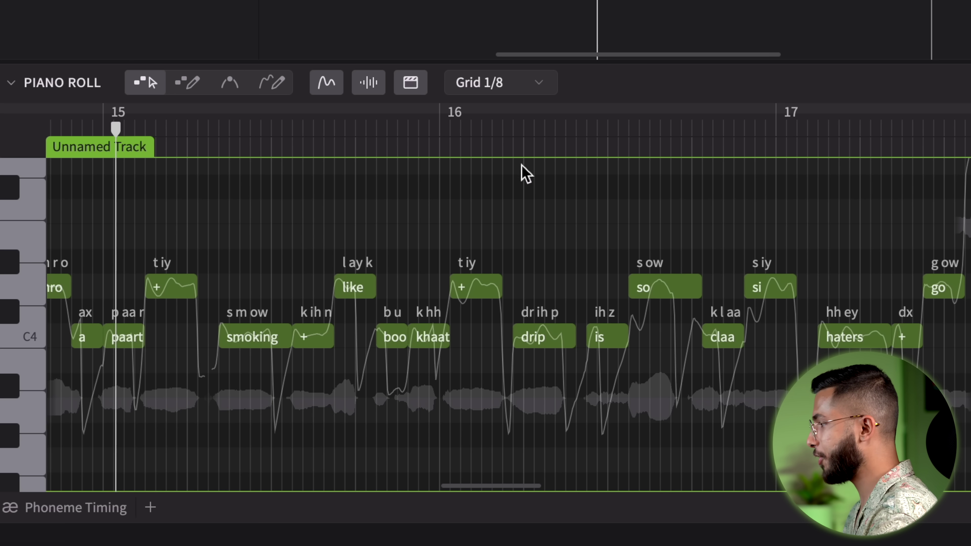
Add a note above the "so" note at bar 13 and set its lyric to "word".
scroll(551, 283, left, 10)
scroll(547, 275, left, 7)
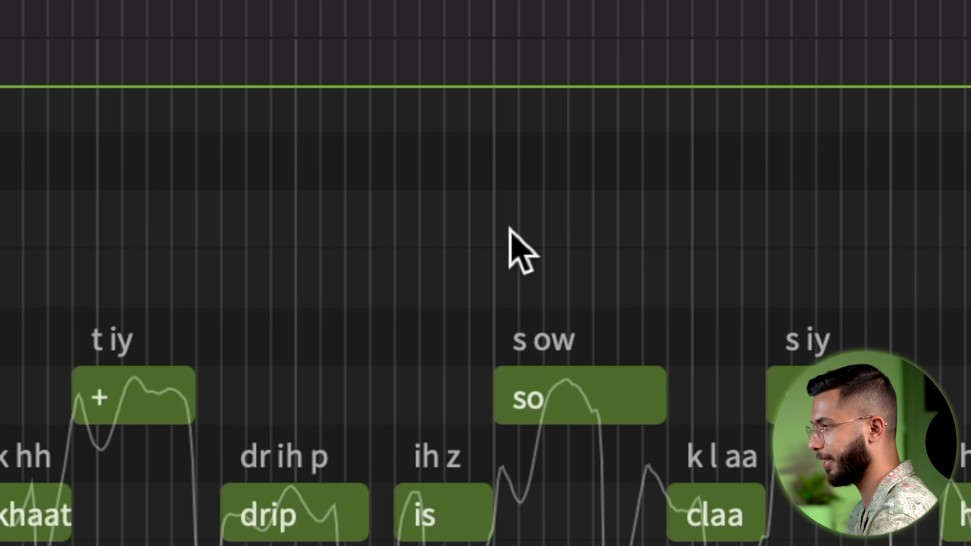
double_click(532, 218)
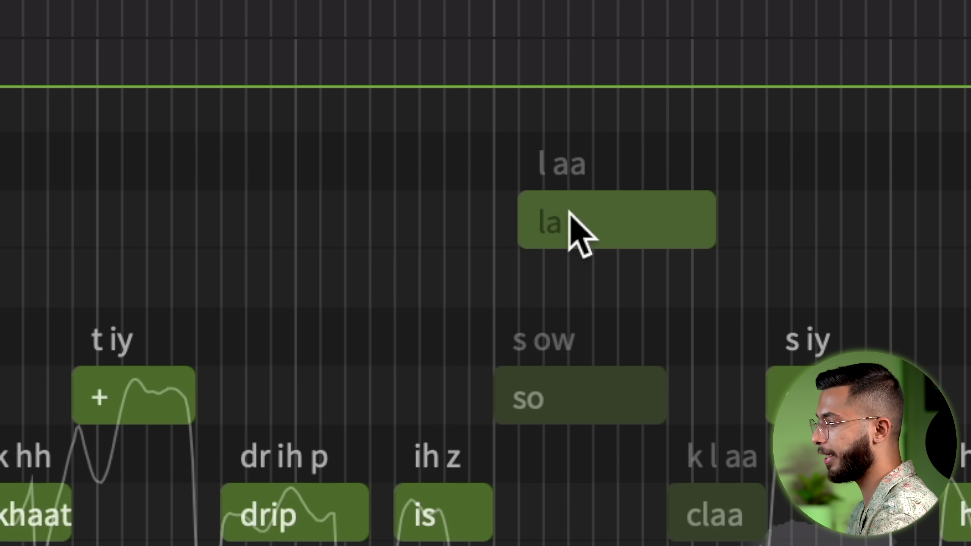
double_click(558, 219)
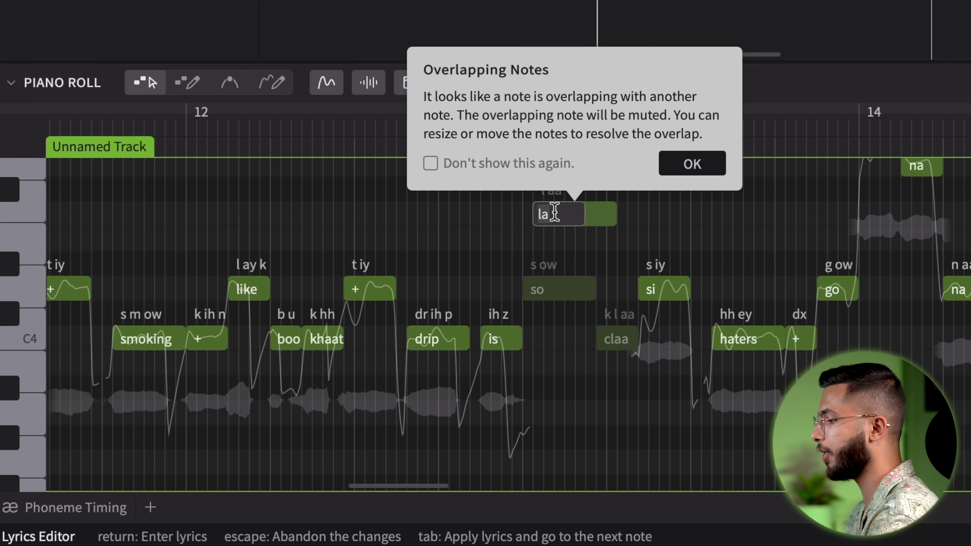
text(word)
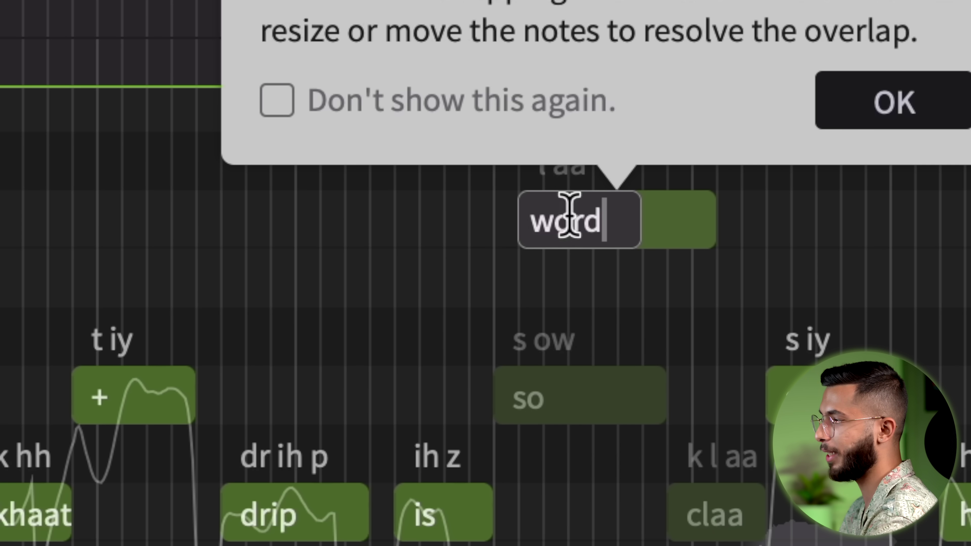
key(Return)
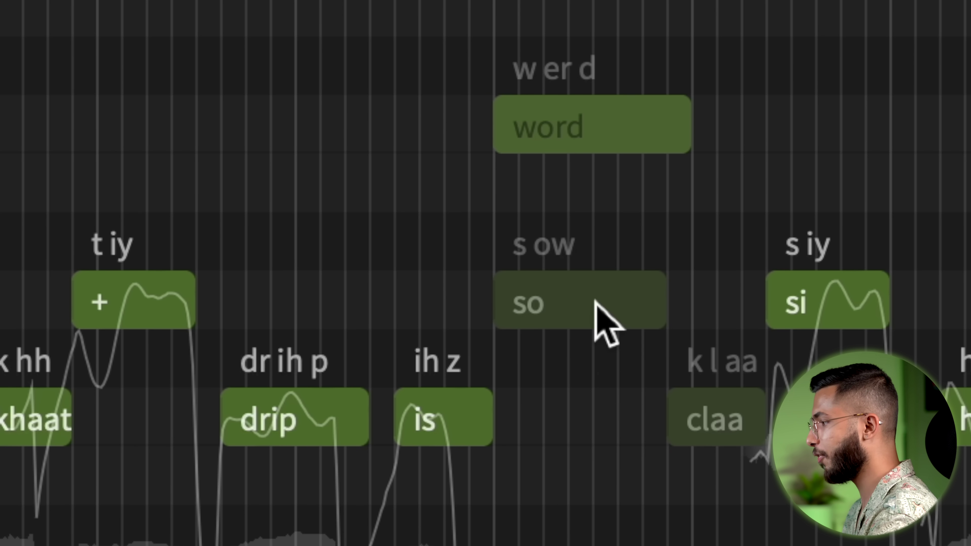
Replace the "so" note by deleting it and fitting the shortened "word" note into its place.
click(595, 302)
key(Delete)
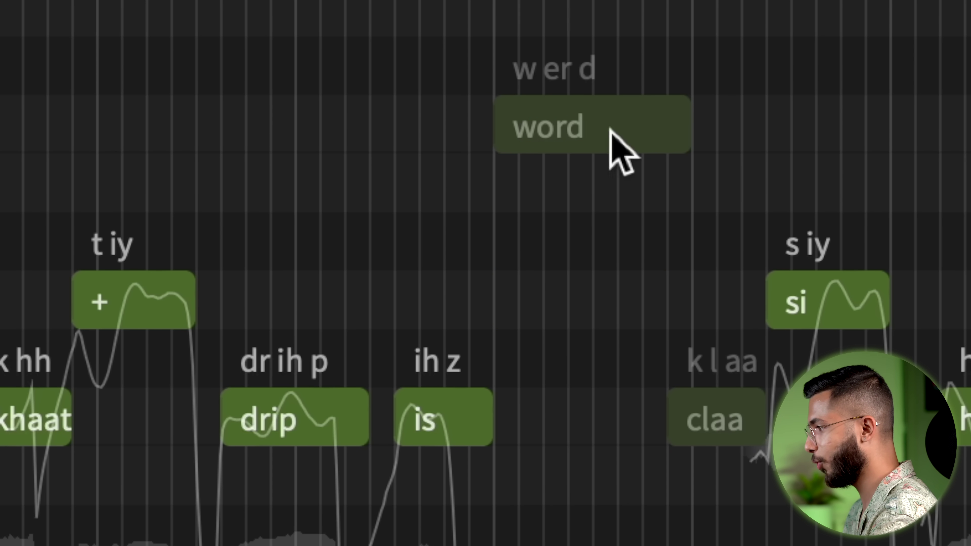
click(674, 121)
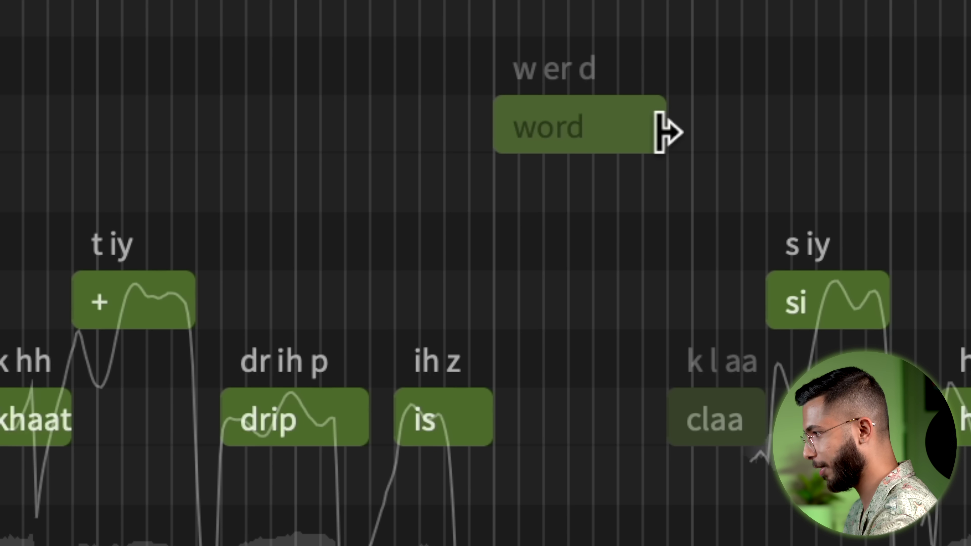
drag(592, 132, 596, 315)
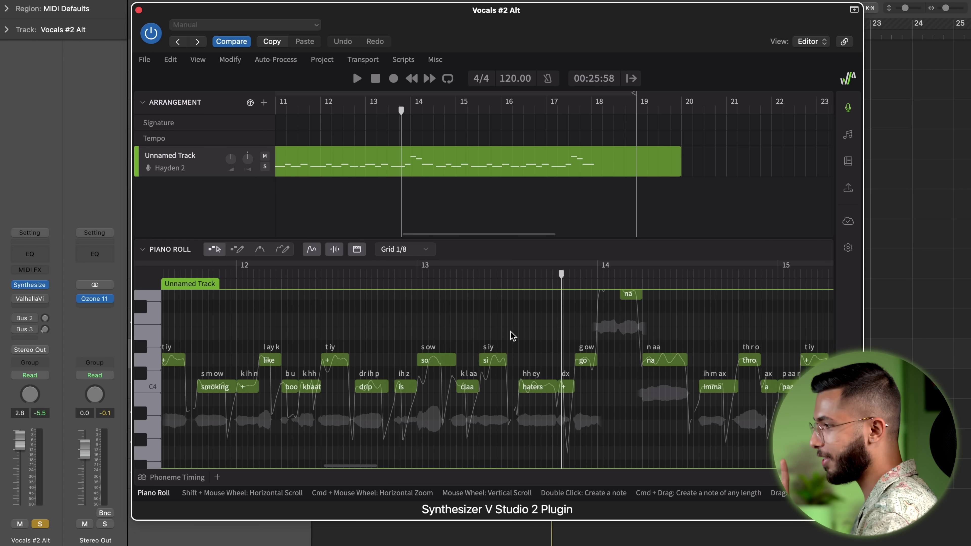
Show the track's Voice settings with the Vocal Mode controls in view.
scroll(510, 331, right, 2)
scroll(511, 331, up, 1)
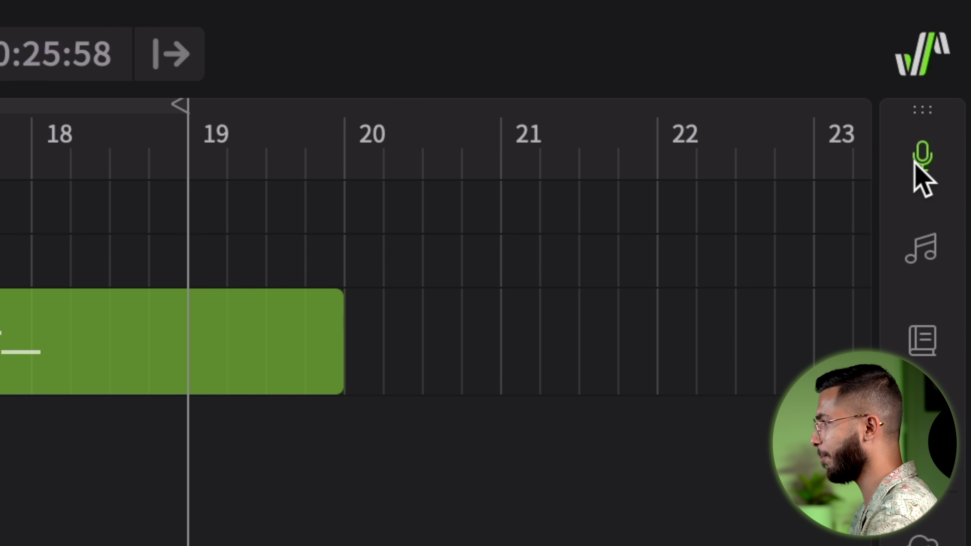
click(914, 162)
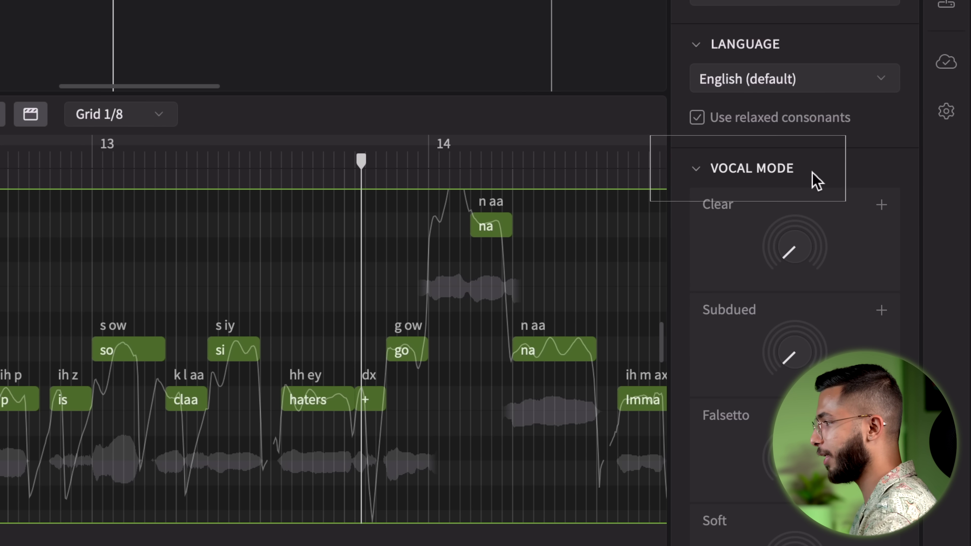
scroll(770, 402, down, 6)
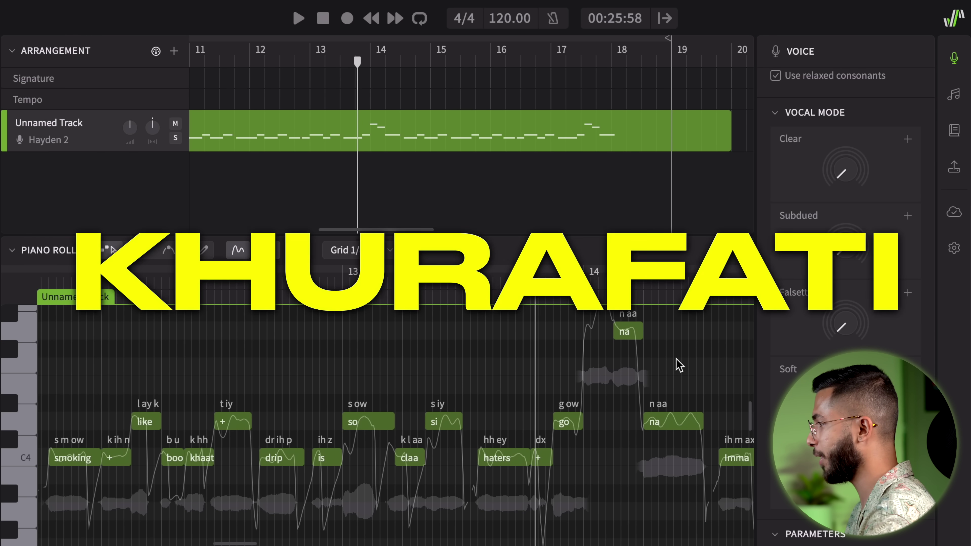
mouse_move(848, 330)
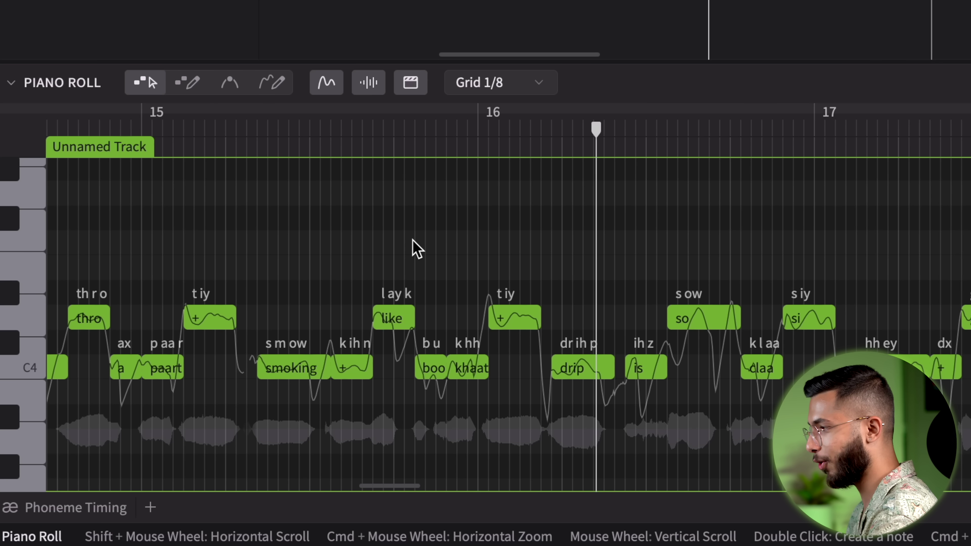
Move all the selected vocal notes up by about one octave.
scroll(300, 367, up, 5)
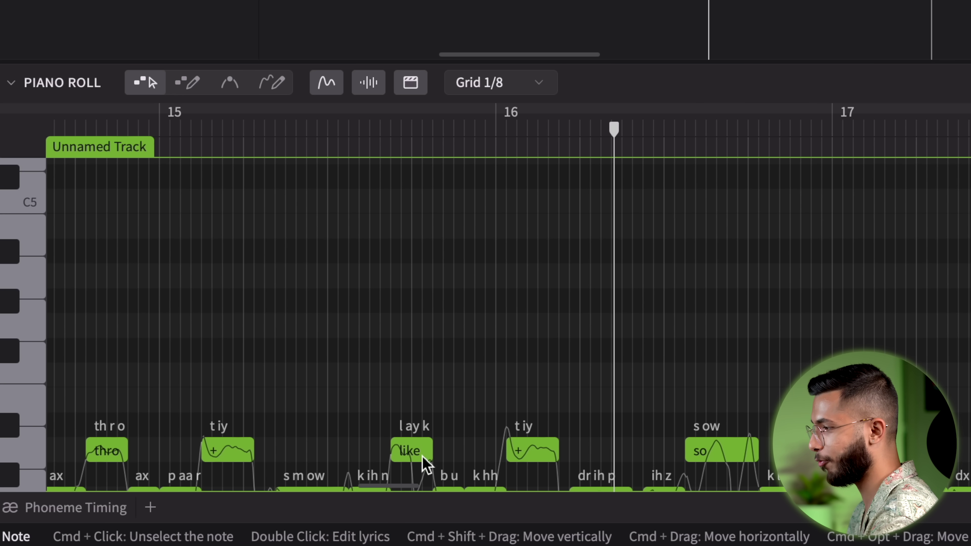
drag(416, 451, 414, 161)
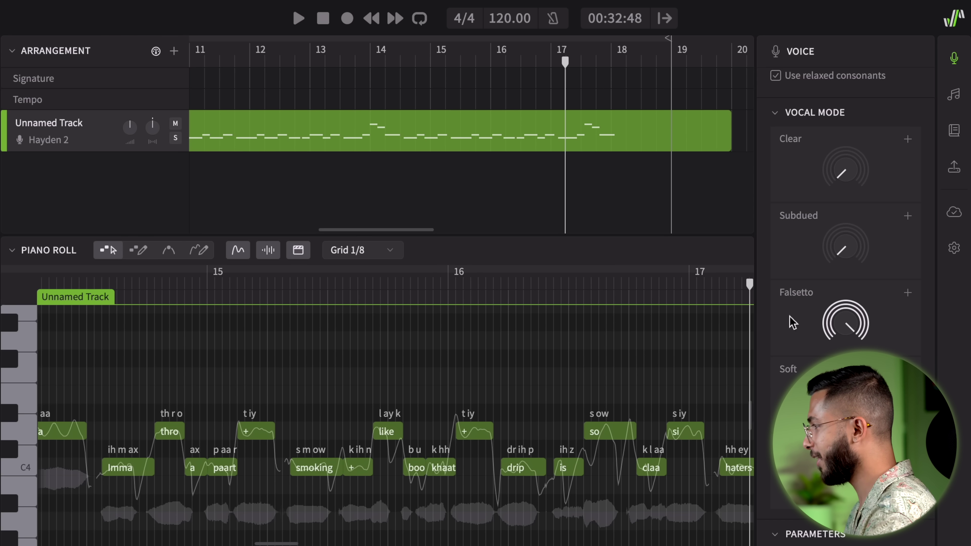
Examine the Vocal Mode and Parameters sections of the Voice settings, and close the Voice settings.
mouse_move(842, 319)
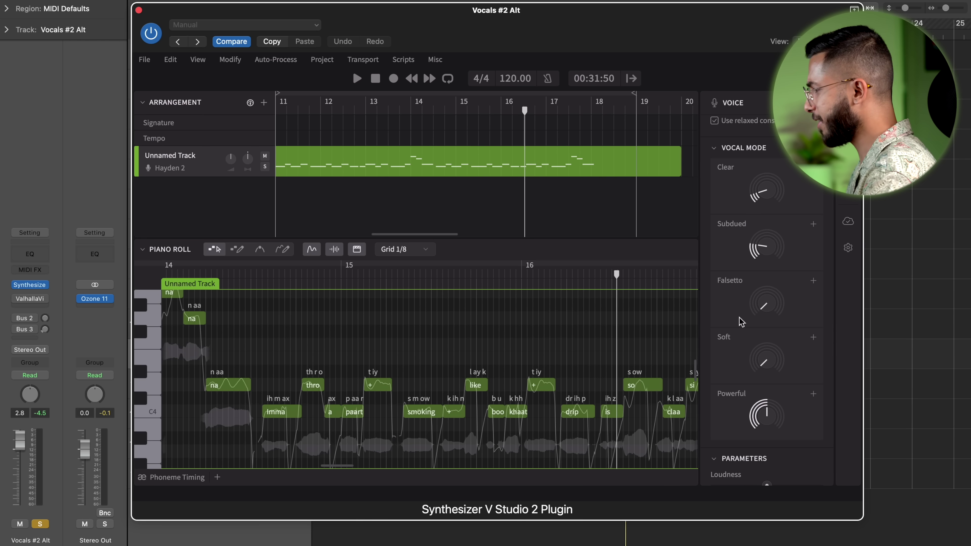
scroll(740, 319, down, 8)
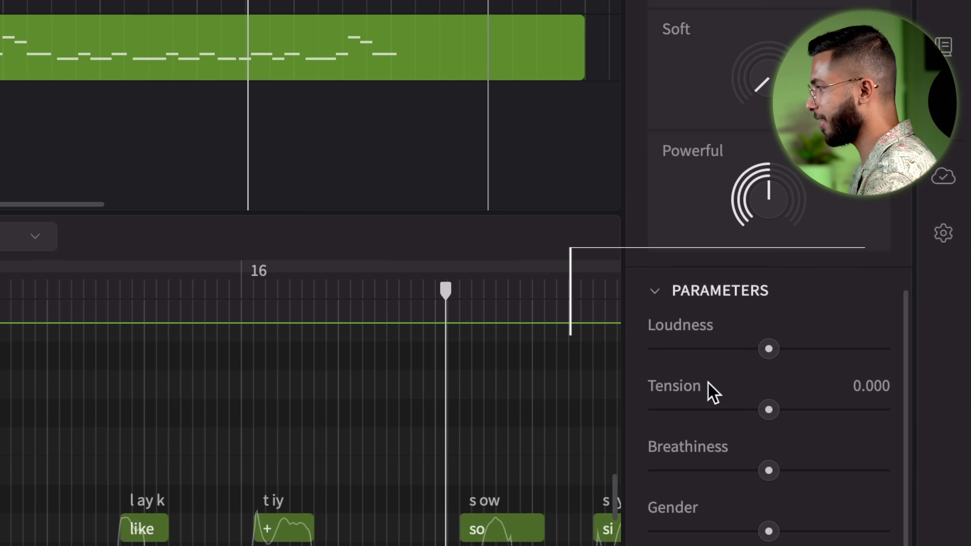
scroll(709, 473, down, 4)
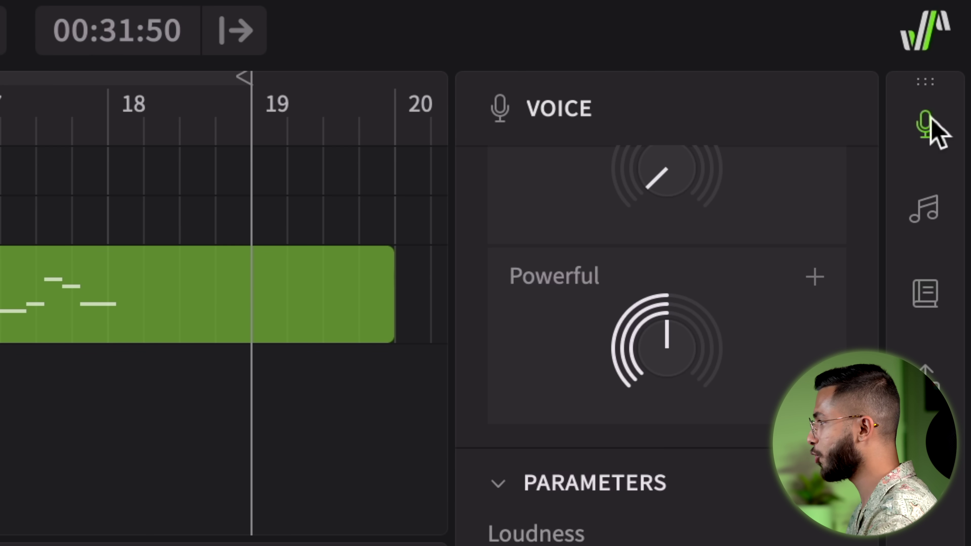
click(954, 58)
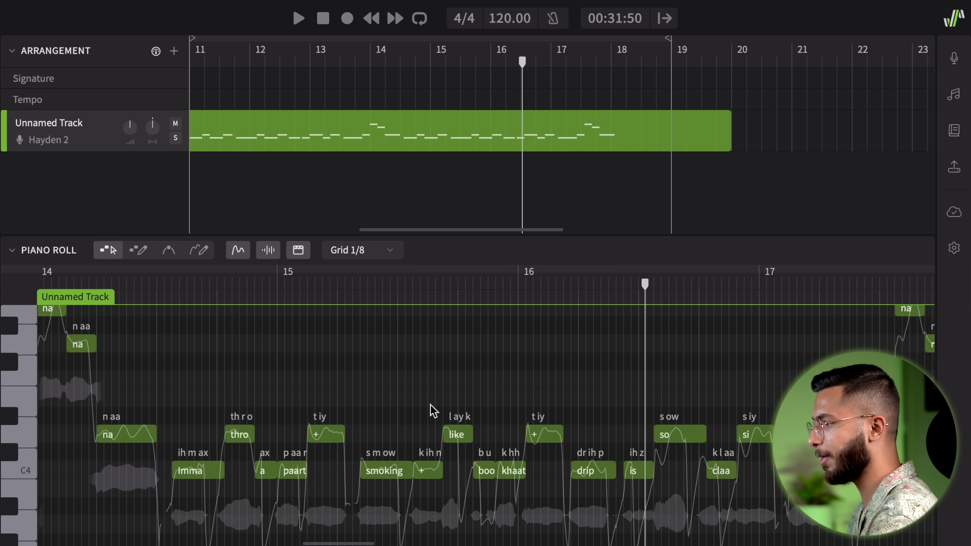
Examine the pitch curves and phonemes of the notes around "so", "claa" and "si" at close range.
scroll(365, 405, up, 3)
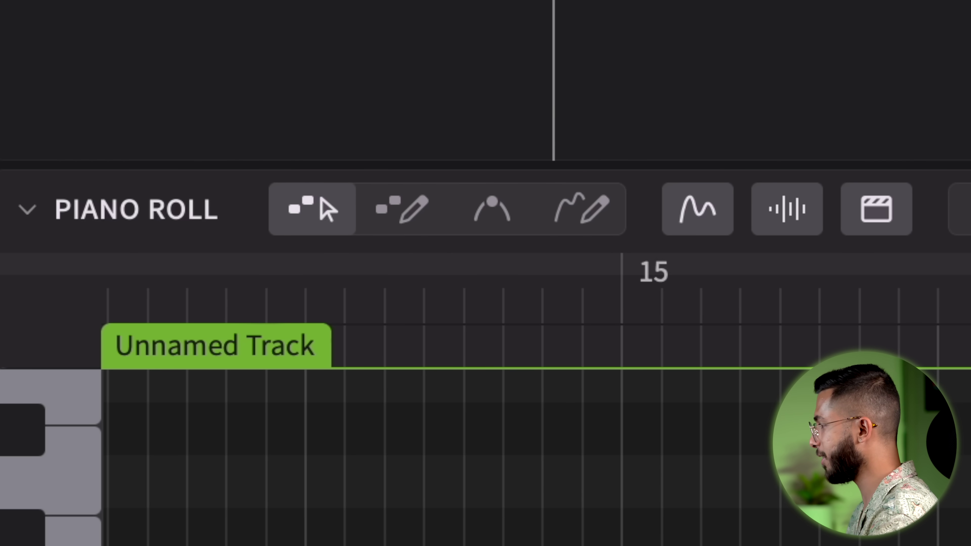
scroll(356, 412, right, 5)
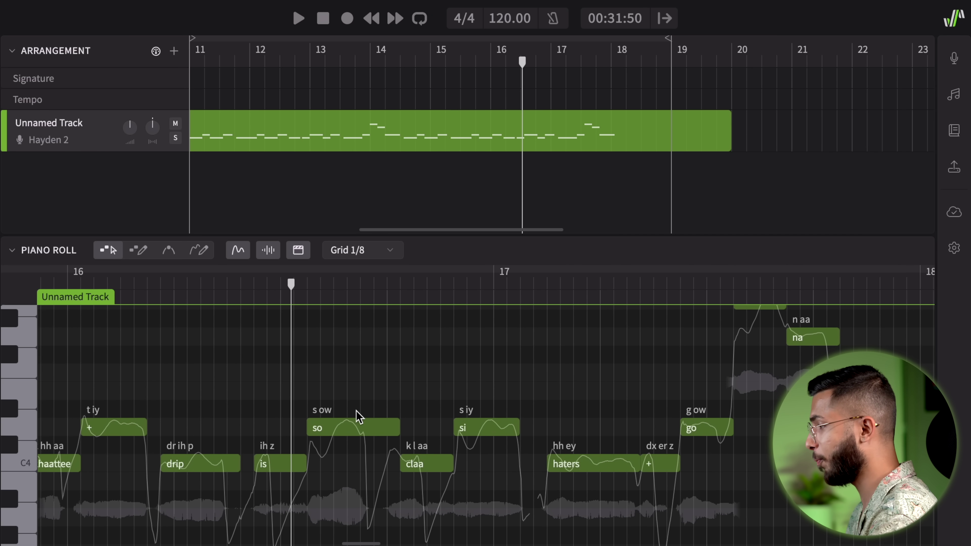
scroll(357, 417, up, 3)
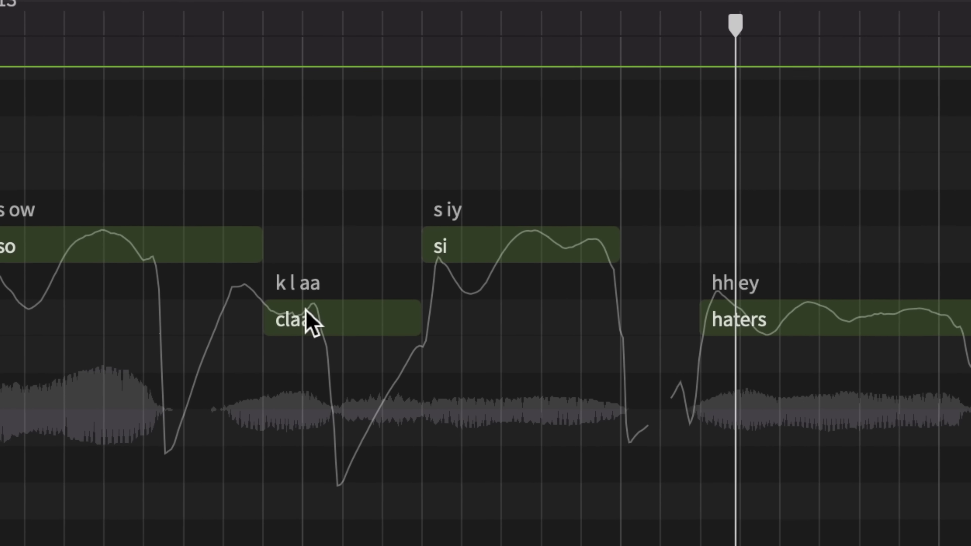
mouse_move(305, 309)
mouse_down()
mouse_move(354, 329)
mouse_move(399, 332)
mouse_move(411, 301)
mouse_up()
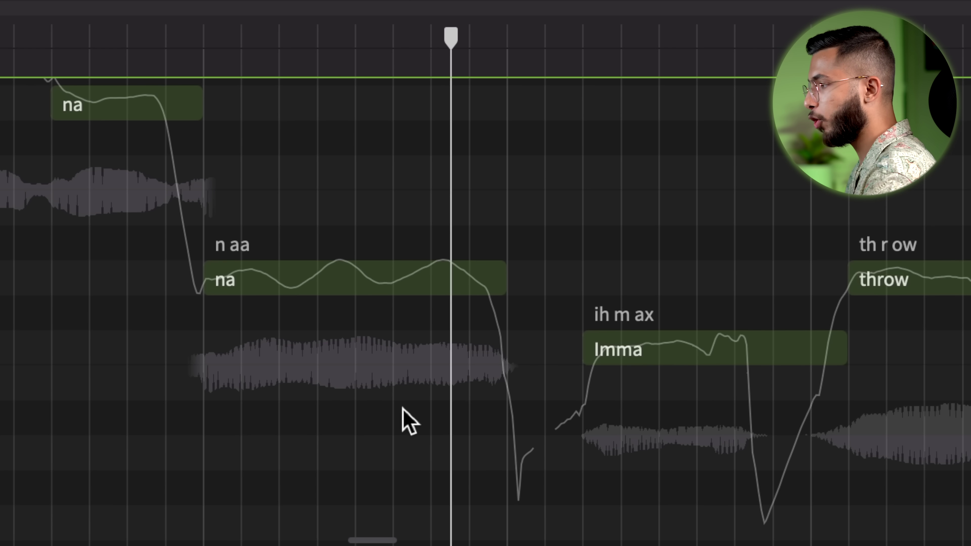
Redraw the pitch curve from the "claa" note to the start of "si" and play the phrase back.
scroll(338, 454, left, 10)
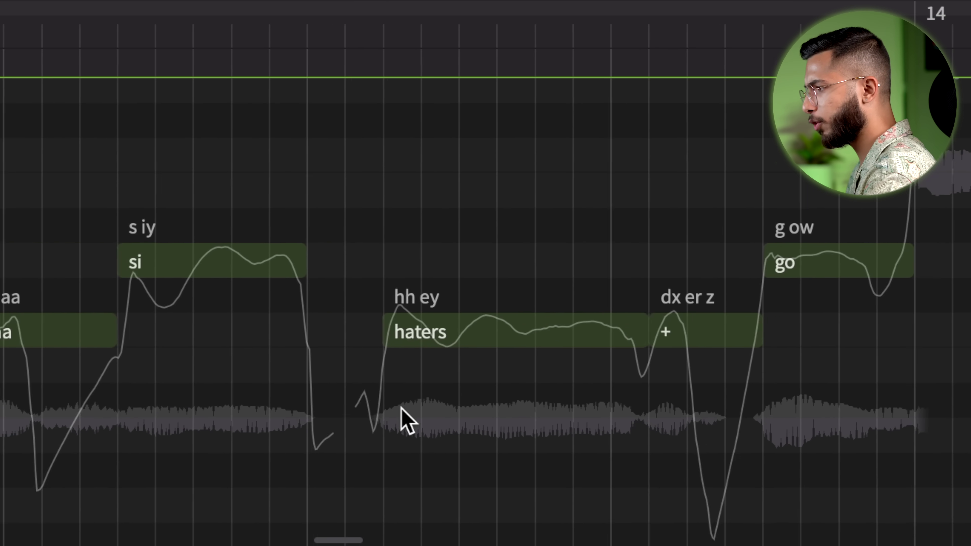
scroll(401, 409, left, 5)
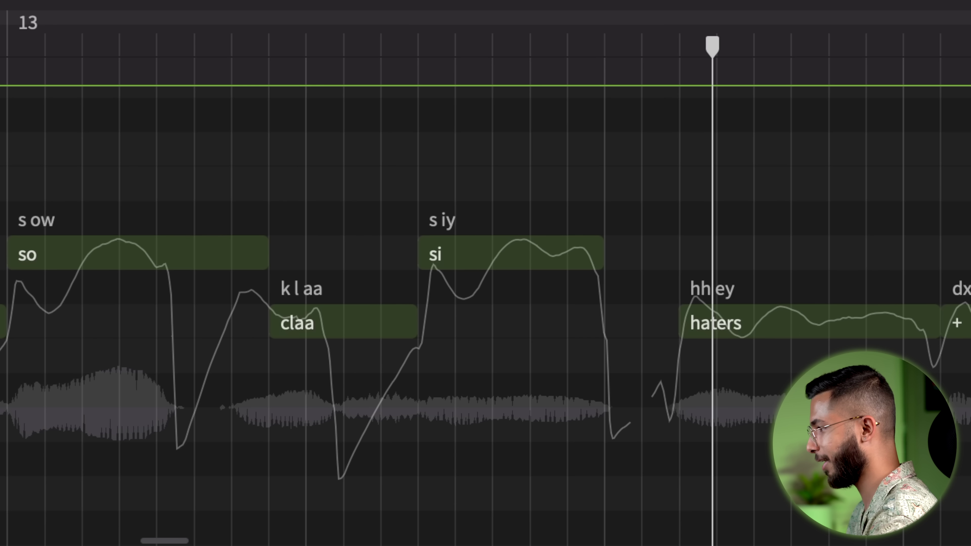
mouse_move(301, 318)
mouse_down()
mouse_move(313, 314)
mouse_move(336, 336)
mouse_move(402, 327)
mouse_move(424, 308)
mouse_move(434, 264)
mouse_up()
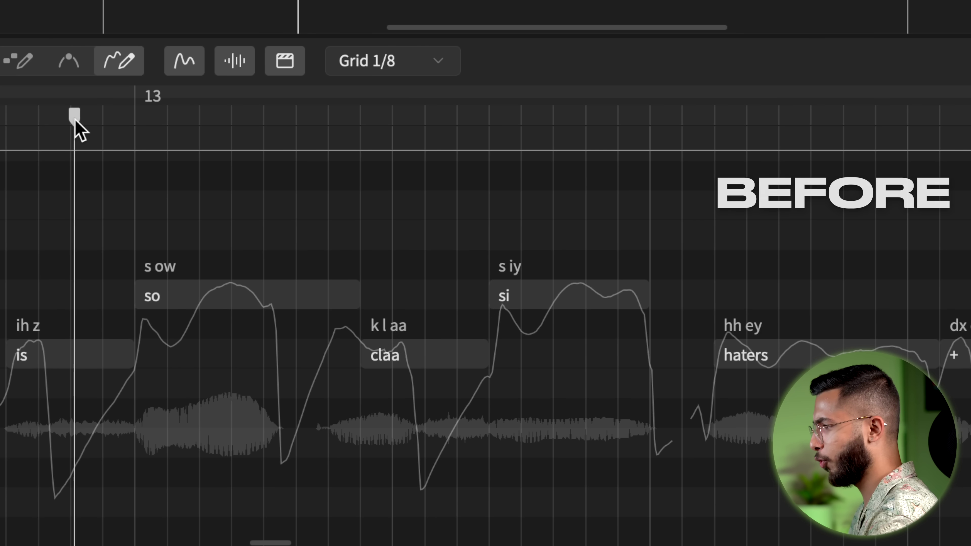
key(space)
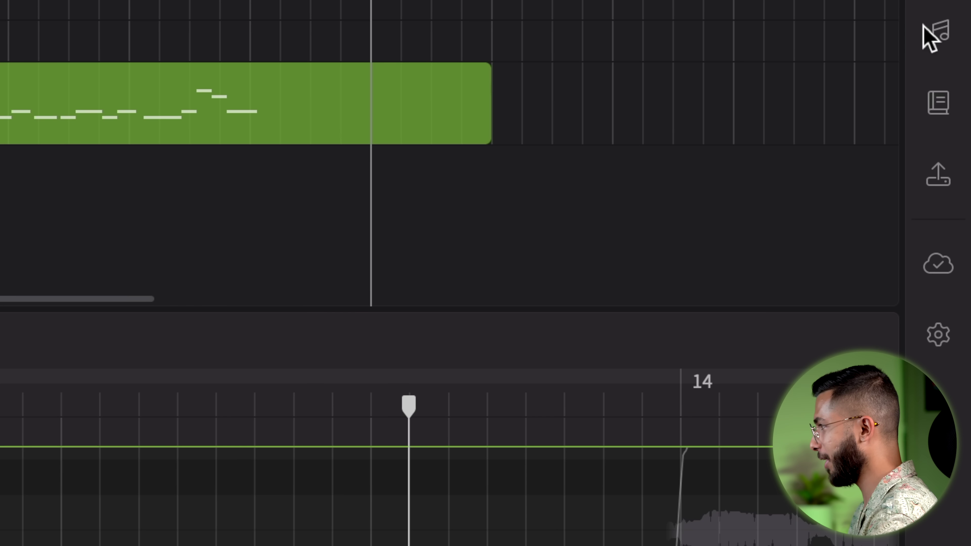
Select all notes and try the Raw, Vibrant and Refined areas of their Expression pad, leaving the point within the Refined quadrant.
click(936, 37)
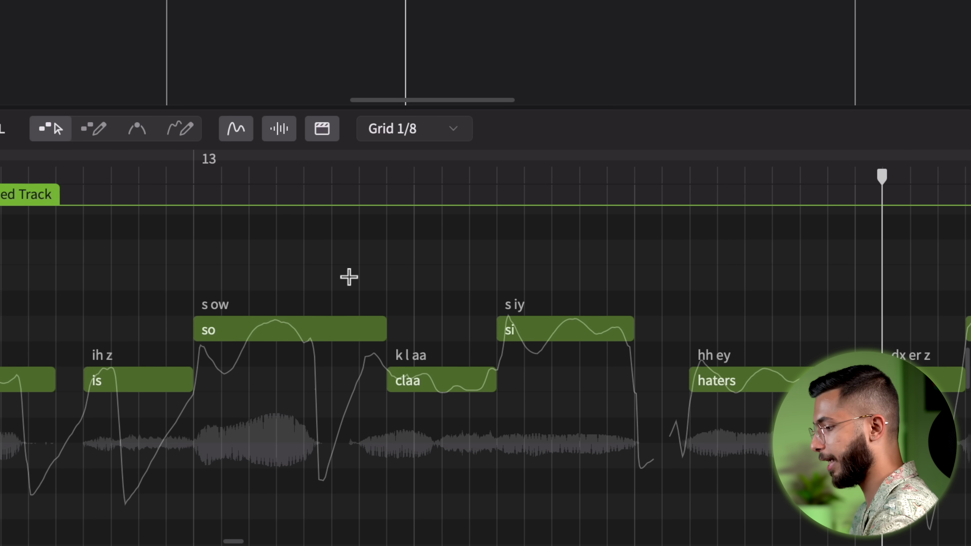
key(ctrl+a)
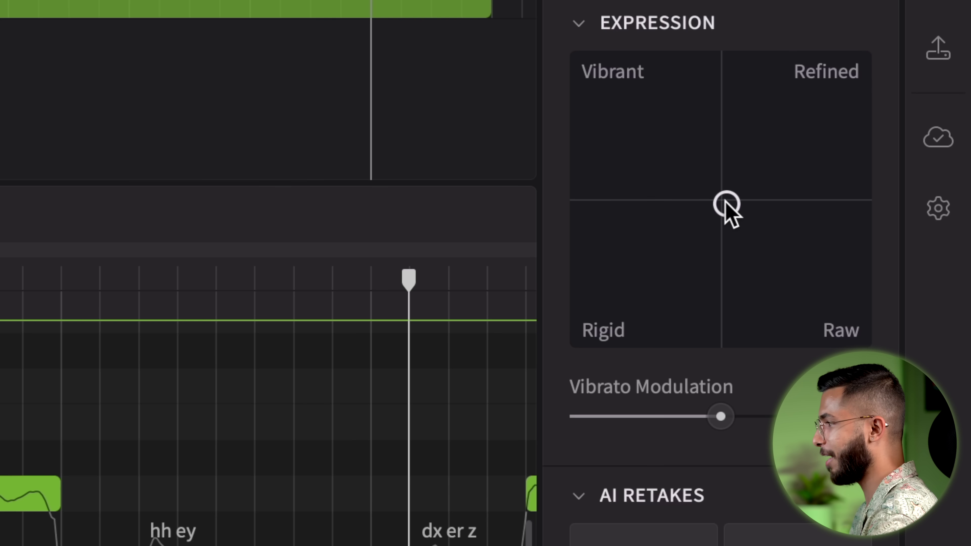
mouse_move(880, 213)
mouse_down()
mouse_move(904, 227)
mouse_move(901, 202)
mouse_move(880, 219)
mouse_up()
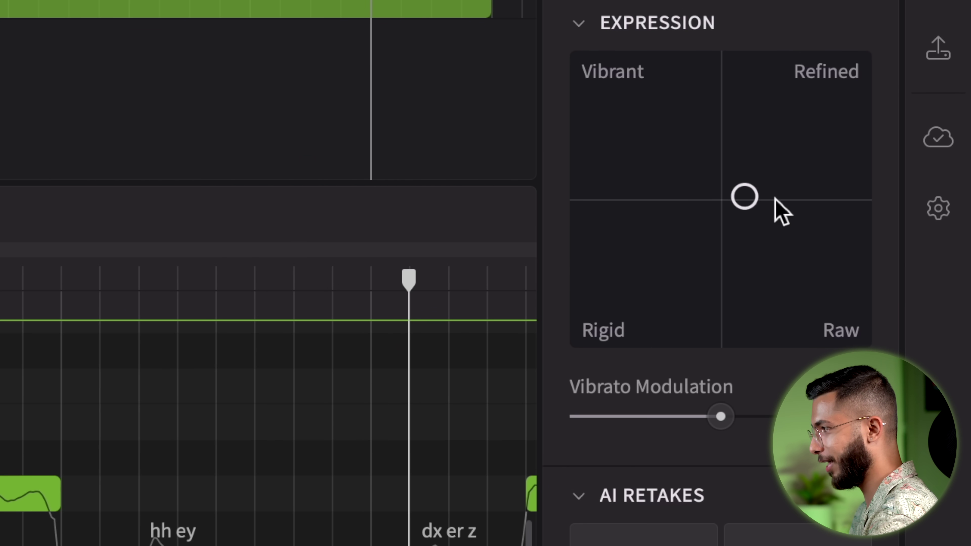
drag(775, 199, 731, 251)
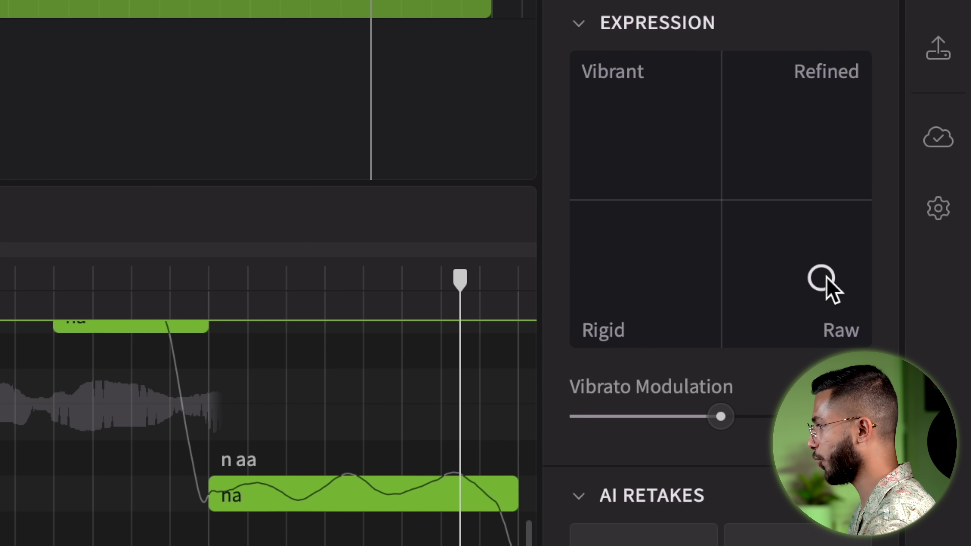
drag(826, 275, 674, 170)
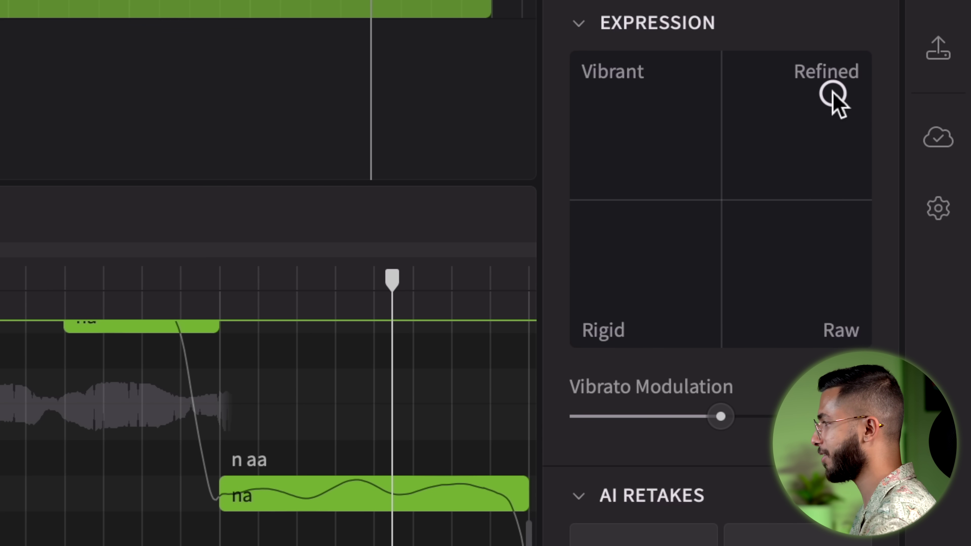
drag(840, 85, 866, 94)
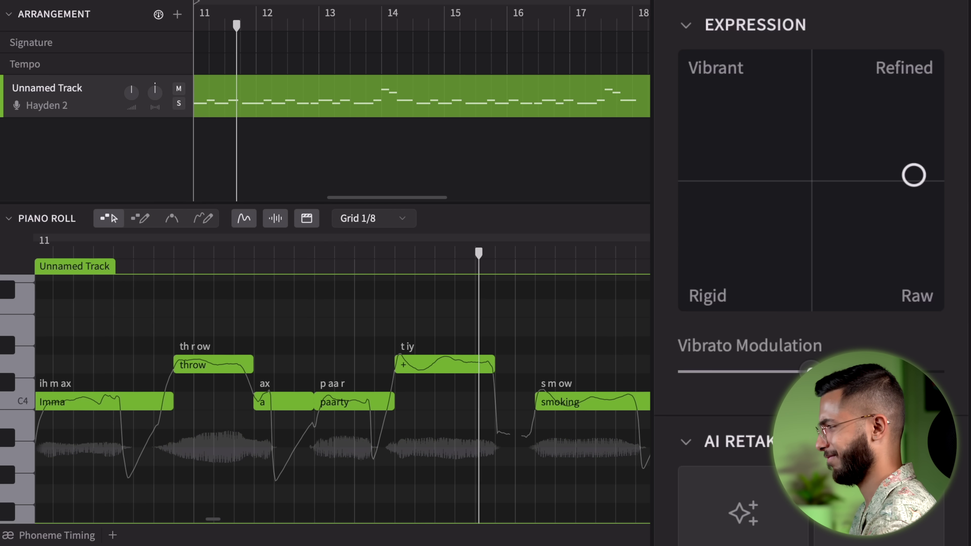
drag(910, 173, 915, 130)
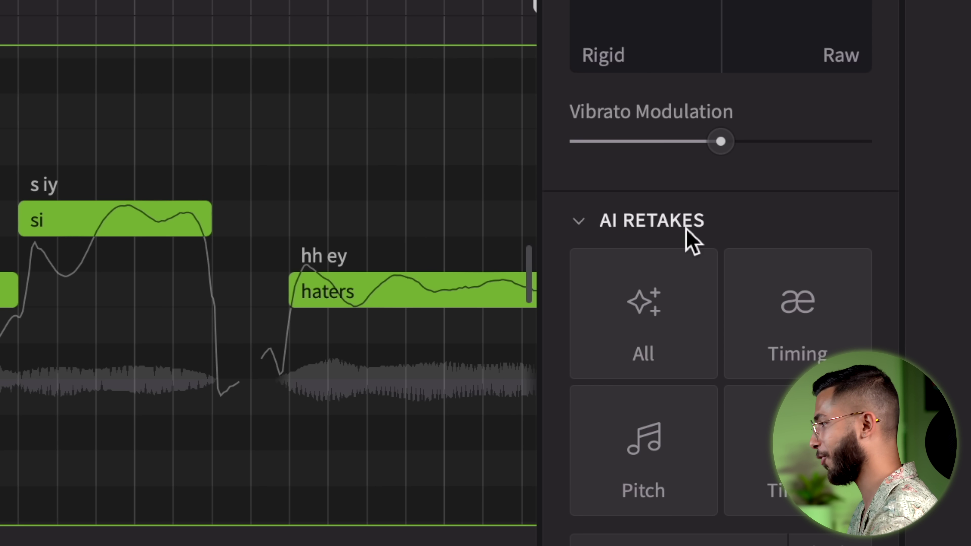
scroll(685, 231, down, 5)
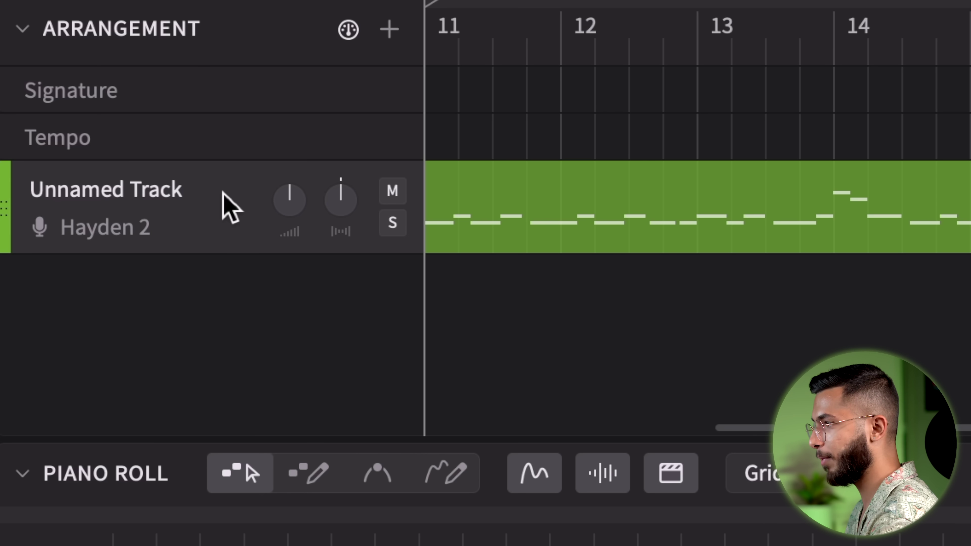
Duplicate the Unnamed Track twice and pan "Unnamed Track - copy 1" to the left and "Unnamed Track - copy" to the right.
right_click(245, 188)
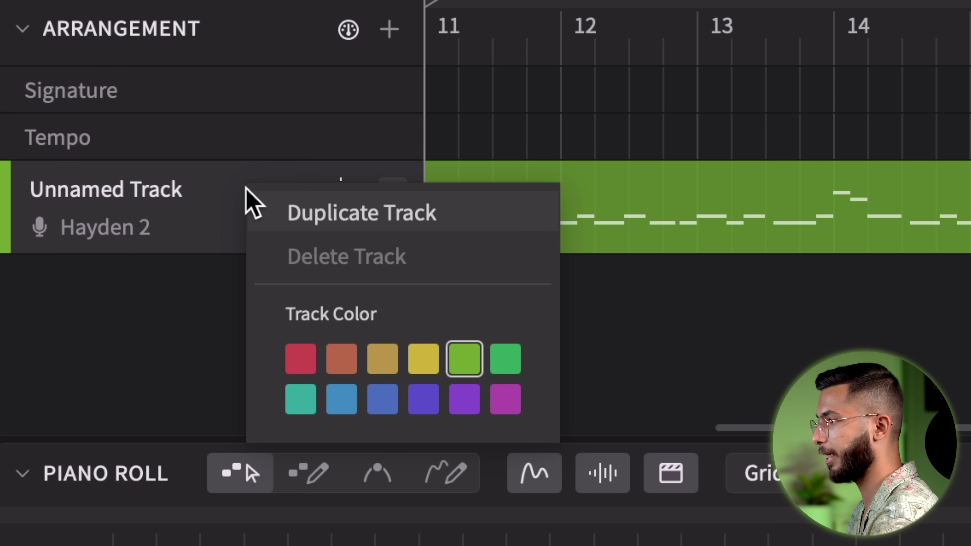
click(288, 211)
right_click(231, 196)
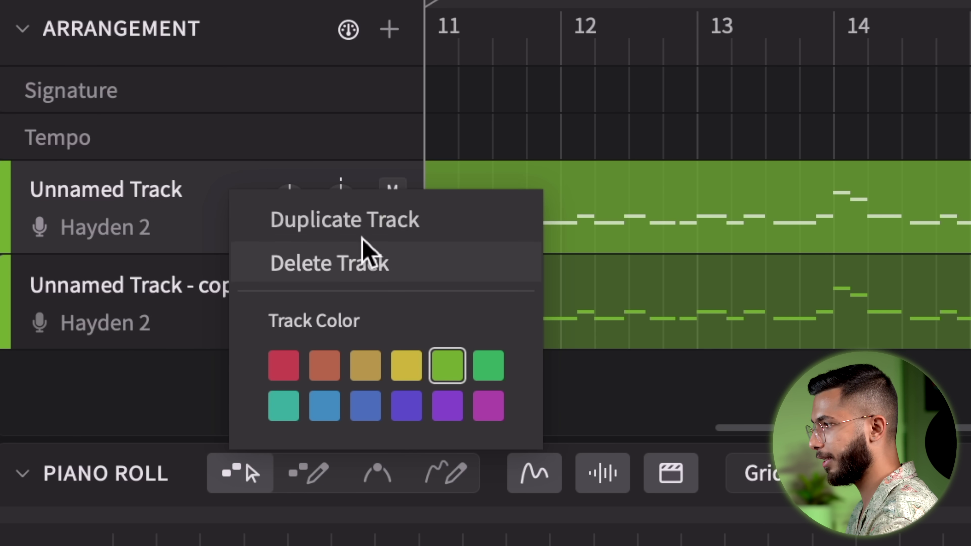
click(355, 225)
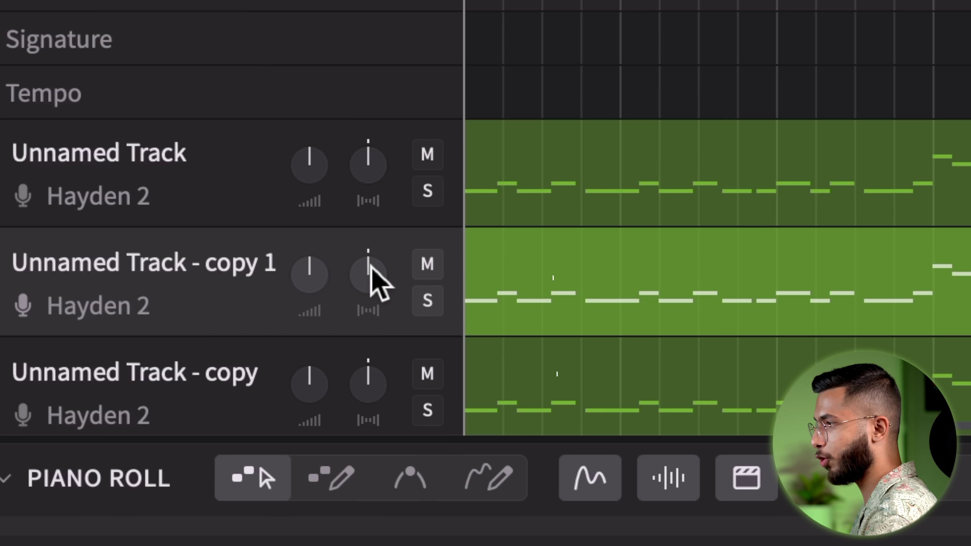
drag(157, 138, 157, 140)
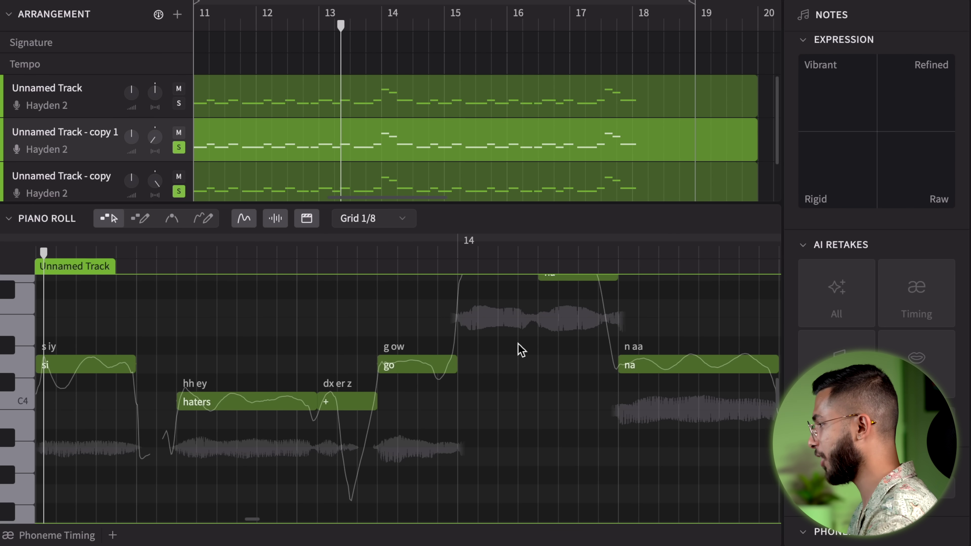
Generate a full AI retake for all notes of "Unnamed Track - copy 1", compare it with the Default Take, and keep Take 1.
key(ctrl+a)
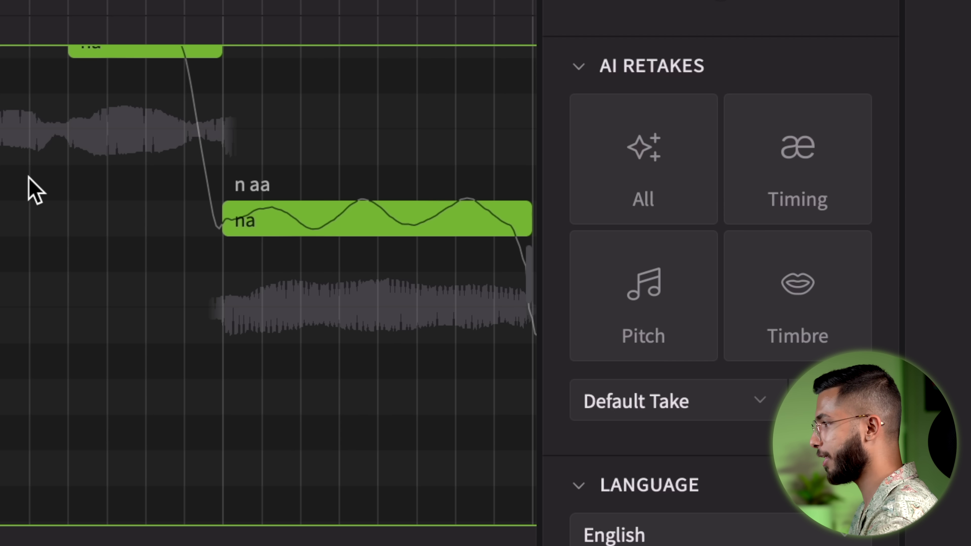
click(646, 160)
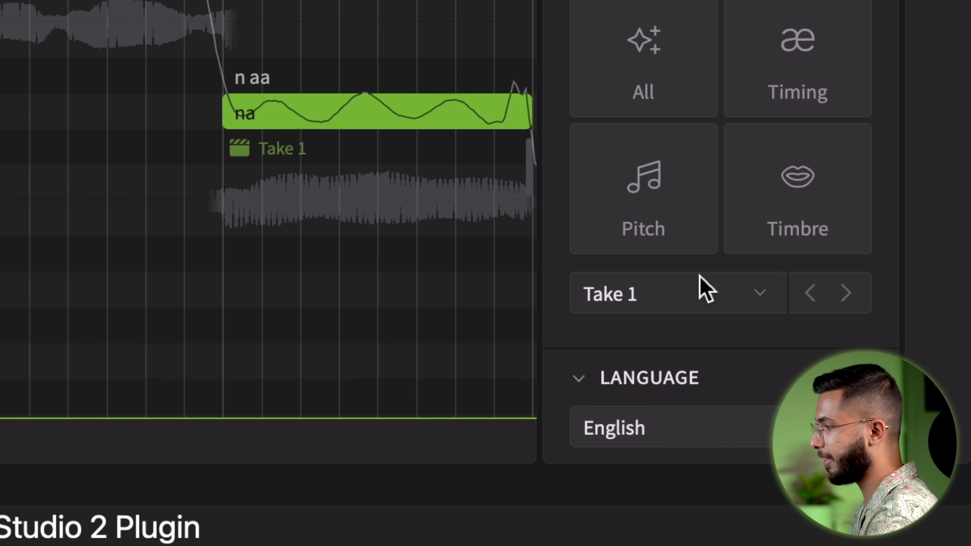
click(700, 394)
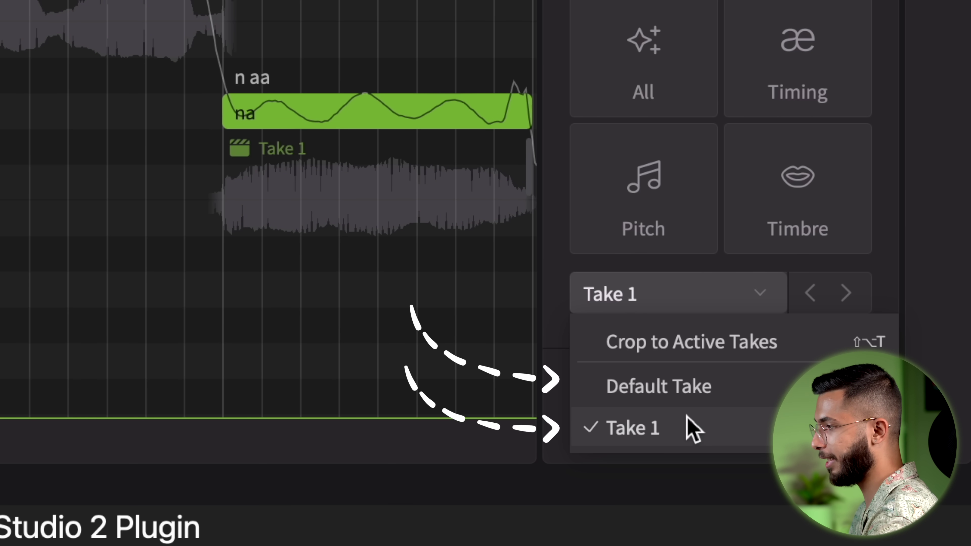
click(666, 400)
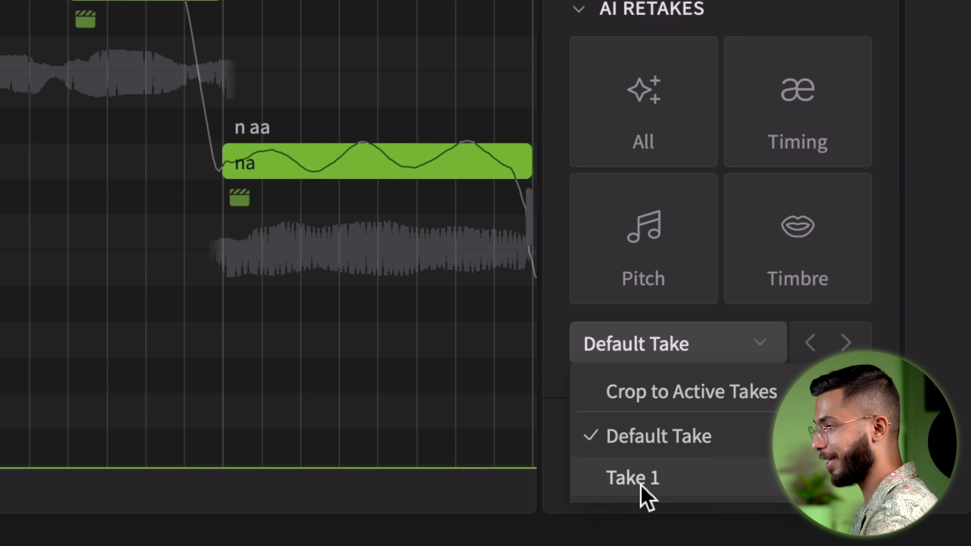
click(643, 479)
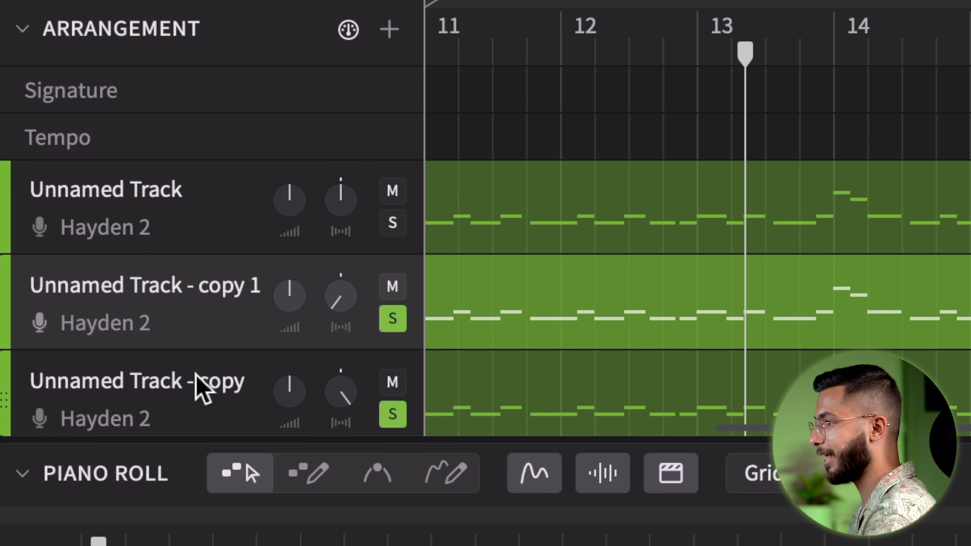
Generate another full AI retake for all notes of "Unnamed Track - copy".
click(196, 376)
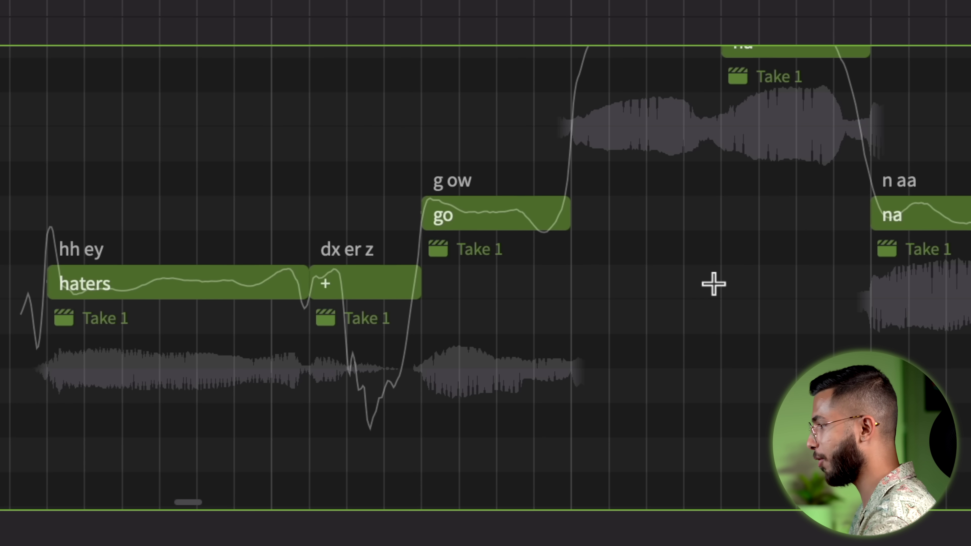
key(ctrl+a)
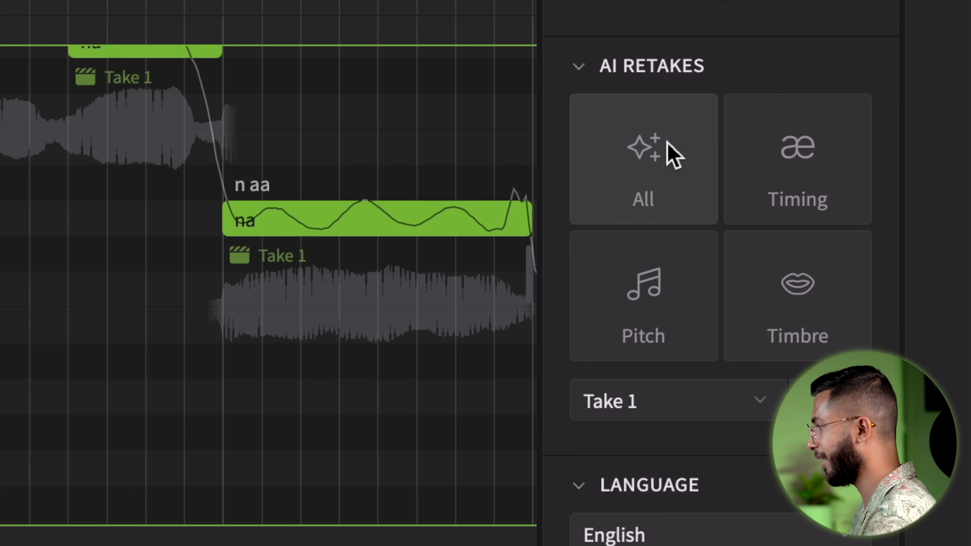
click(672, 153)
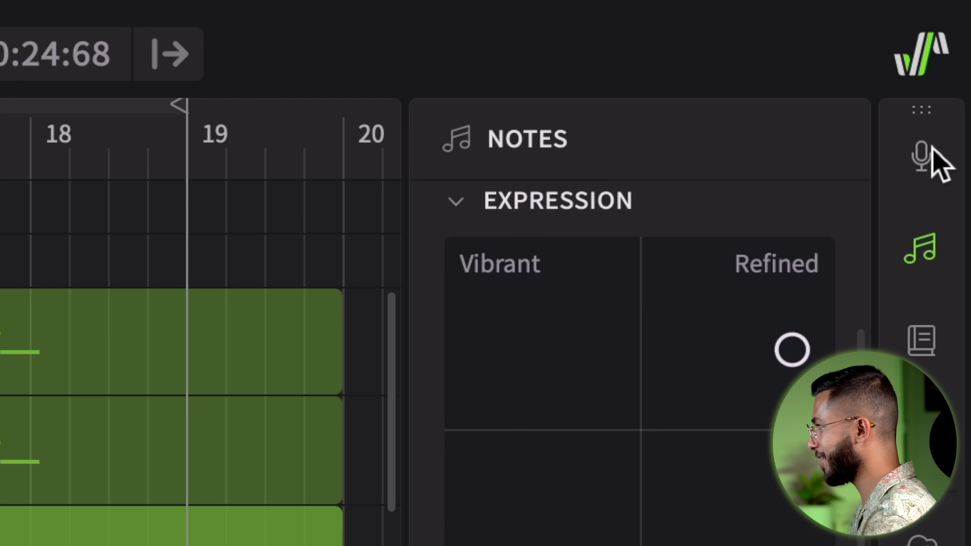
Detune the two copies by raising the Pitch Shift of "Unnamed Track - copy" slightly and setting "Unnamed Track - copy 1" to about -9 cents.
click(930, 148)
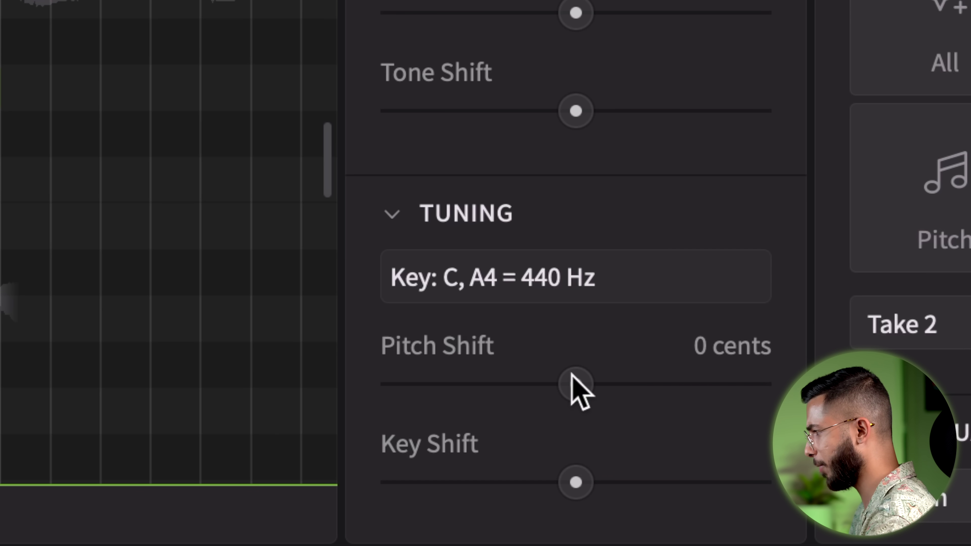
drag(573, 386, 606, 389)
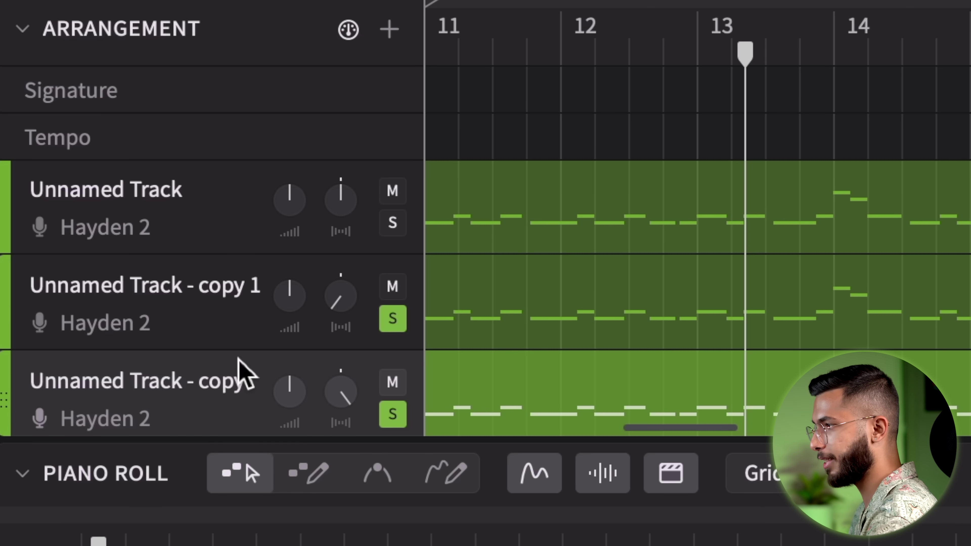
click(203, 285)
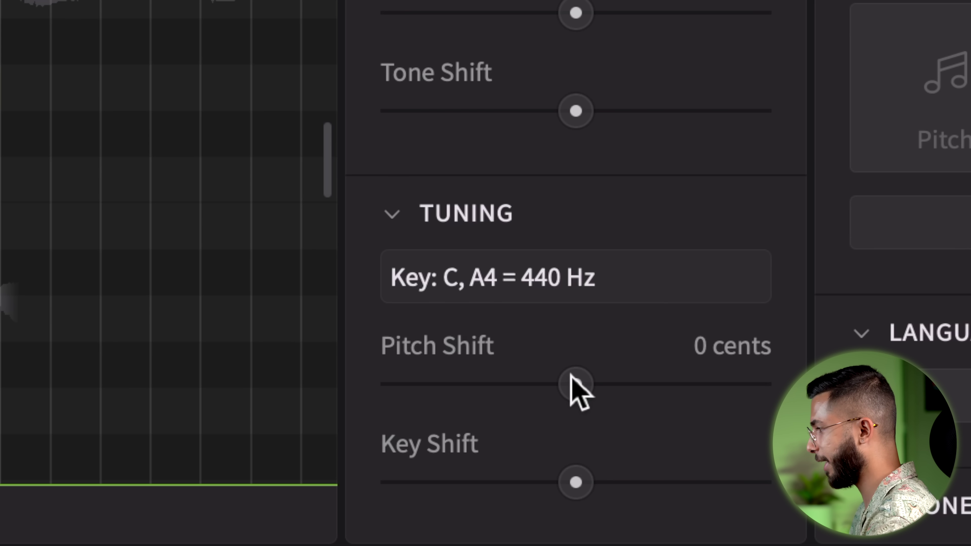
drag(570, 390, 542, 386)
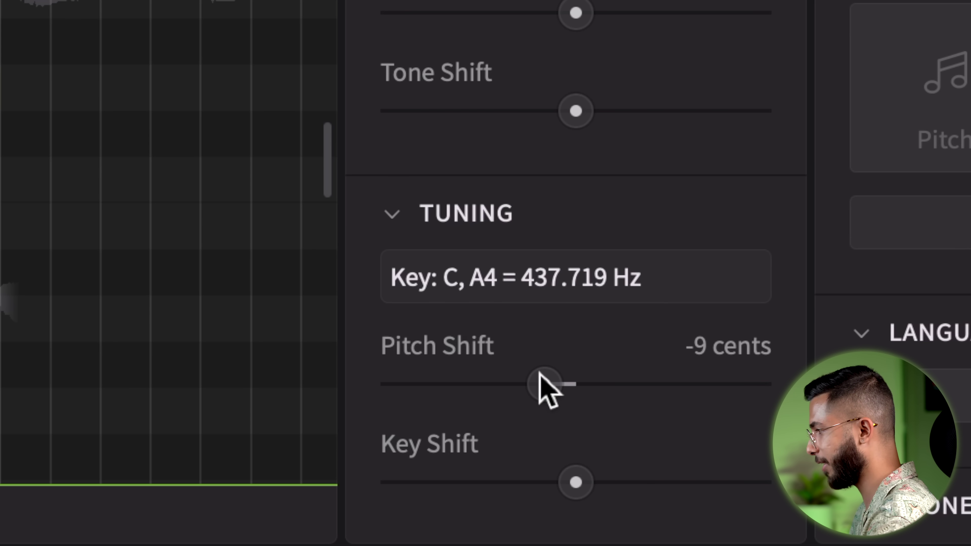